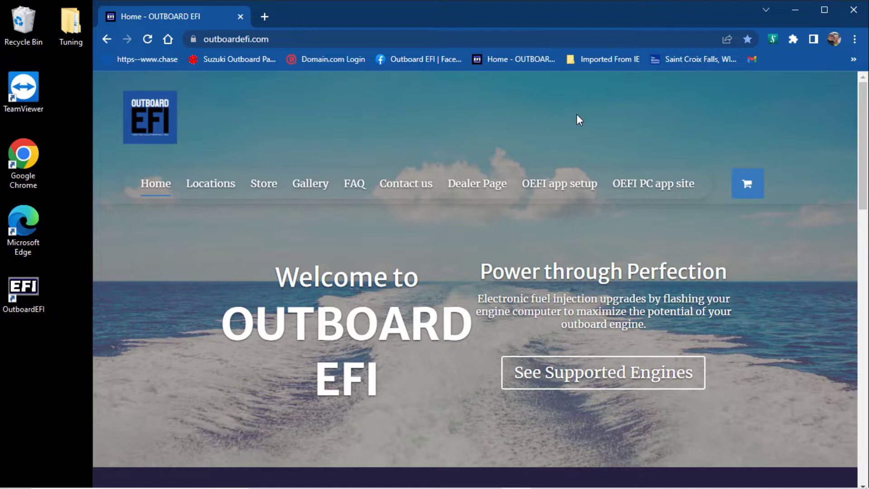
Step: Go to the OutboardEFI PC app site and switch its login to the sign-up form
{"action": "left_click", "coordinate": [657, 190]}
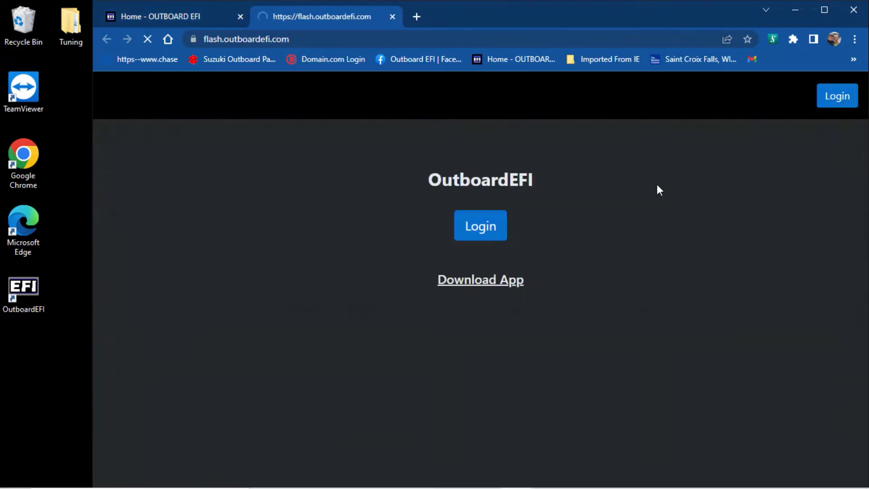
{"action": "left_click", "coordinate": [485, 231]}
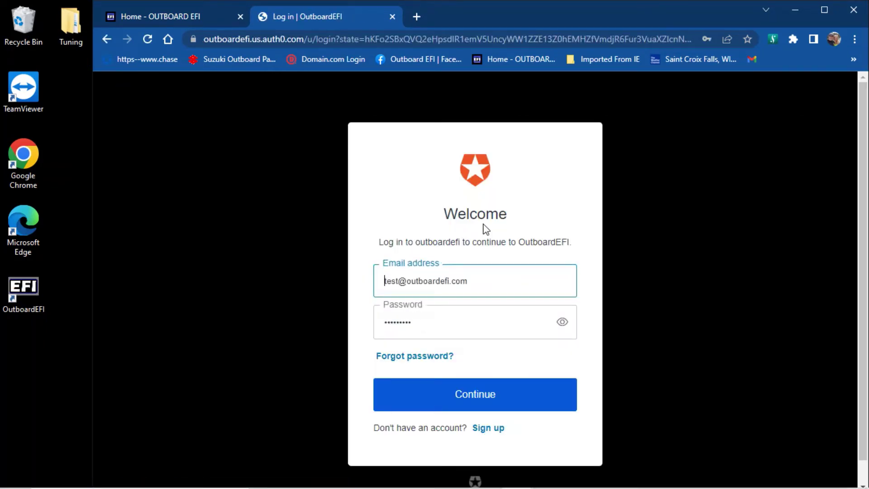
{"action": "left_click", "coordinate": [493, 432]}
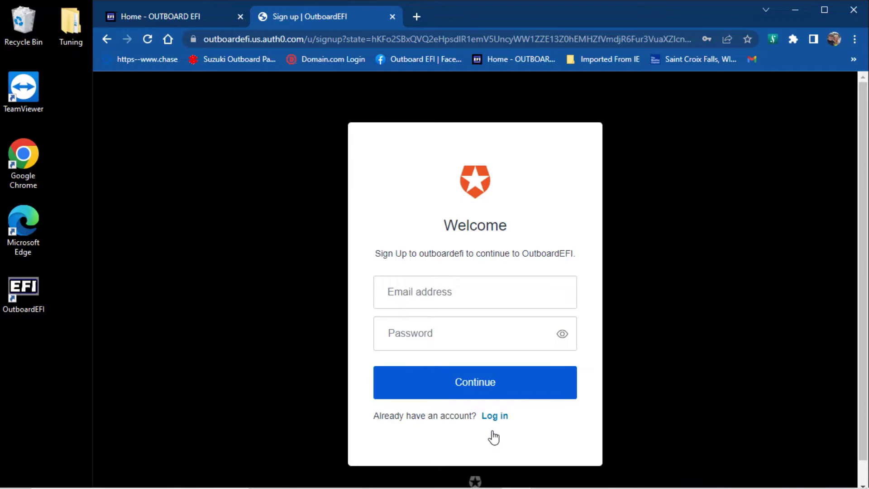
Step: Enter a test e-mail address and a saved Chrome password, then submit the sign-up
{"action": "left_click", "coordinate": [422, 297]}
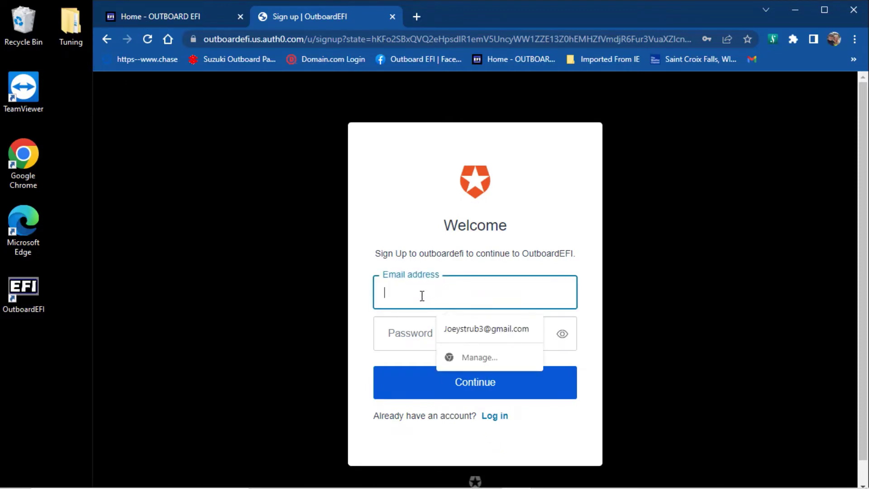
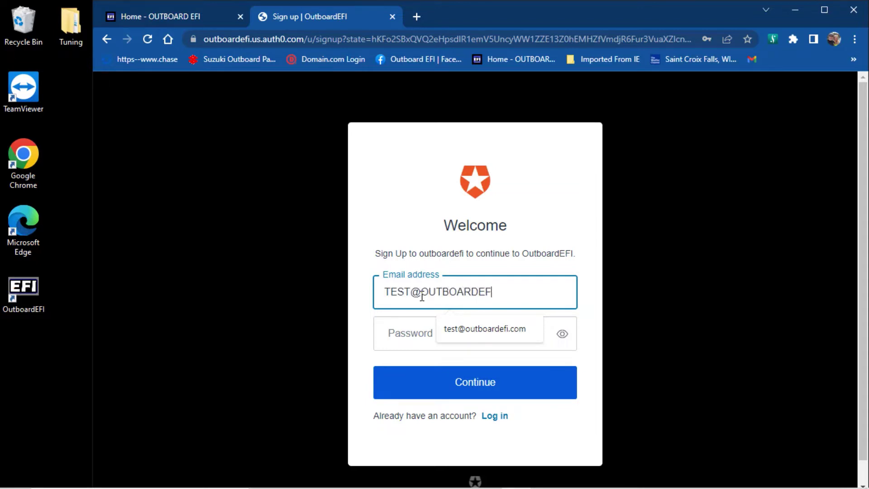
{"action": "left_click", "coordinate": [402, 325]}
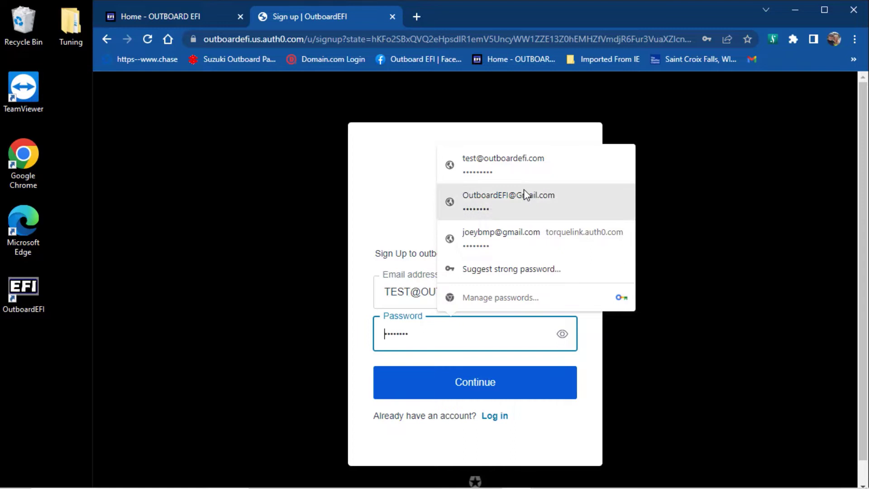
{"action": "left_click", "coordinate": [510, 217]}
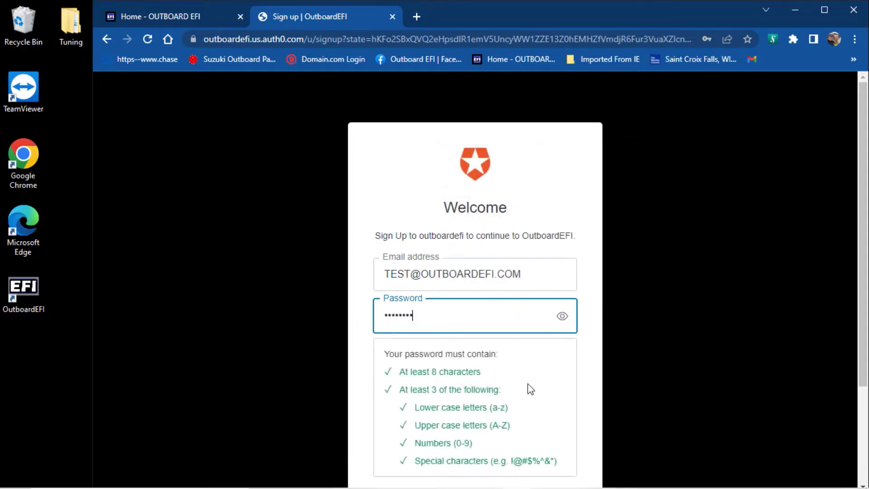
{"action": "scroll", "coordinate": [539, 403], "scroll_direction": "down", "scroll_amount": 1}
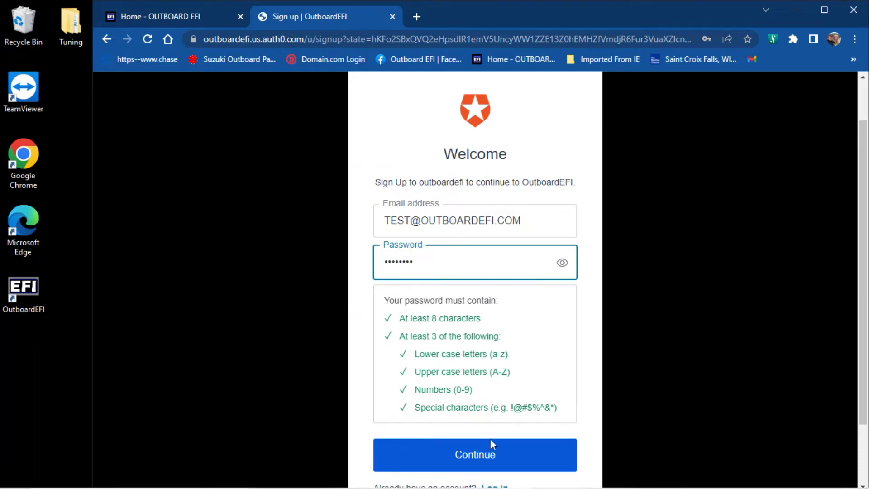
{"action": "left_click", "coordinate": [508, 455]}
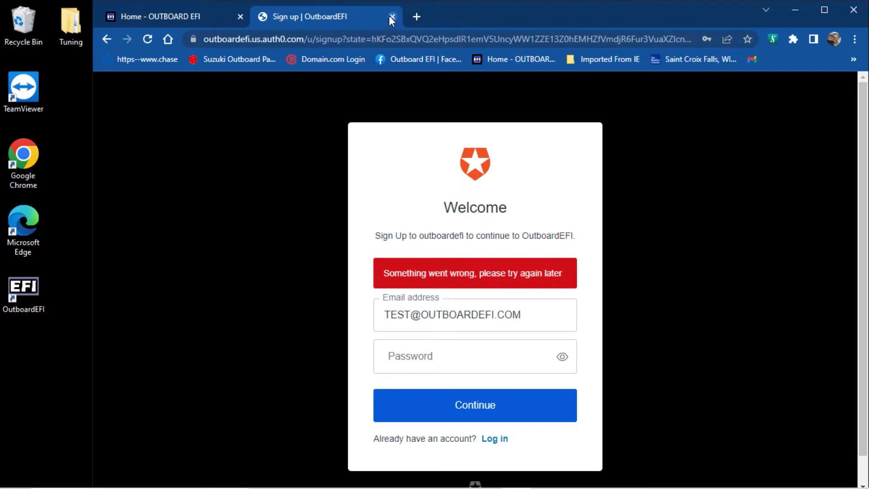
Step: Close the browser, launch the OutboardEFI desktop app and scroll its Terms of Use to the end
{"action": "left_click", "coordinate": [853, 10]}
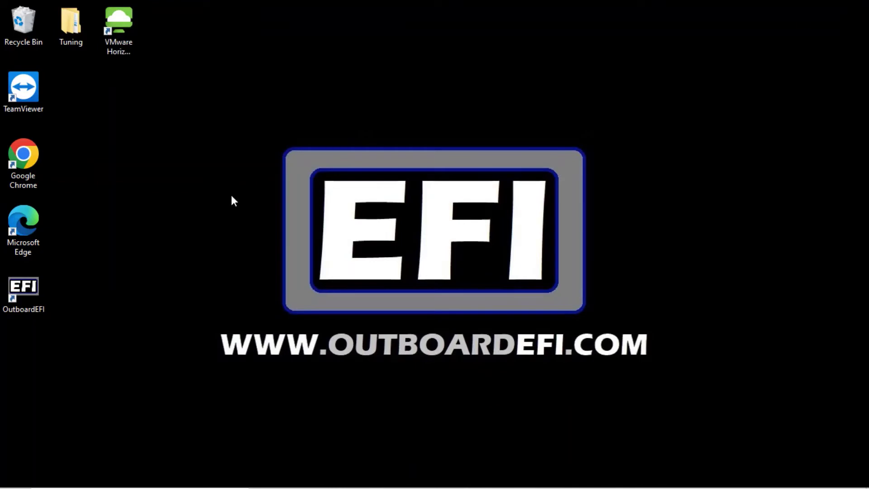
{"action": "double_click", "coordinate": [25, 290]}
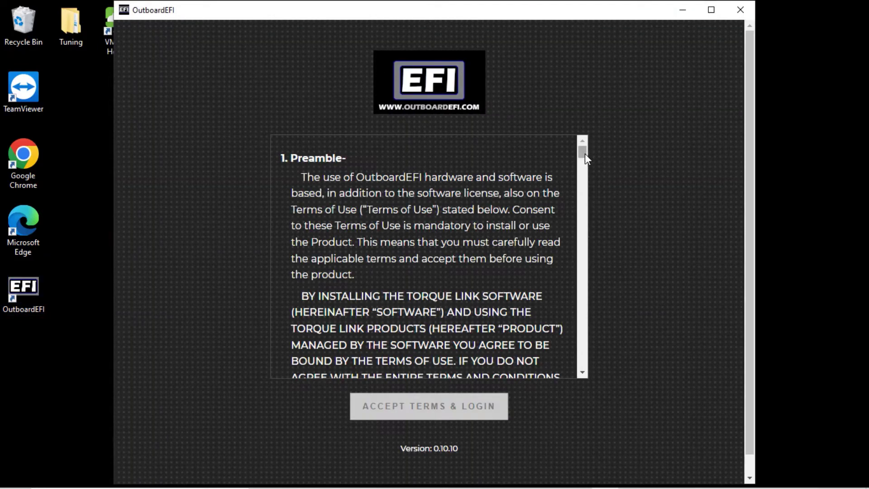
{"action": "left_click_drag", "start_coordinate": [585, 154], "coordinate": [582, 367]}
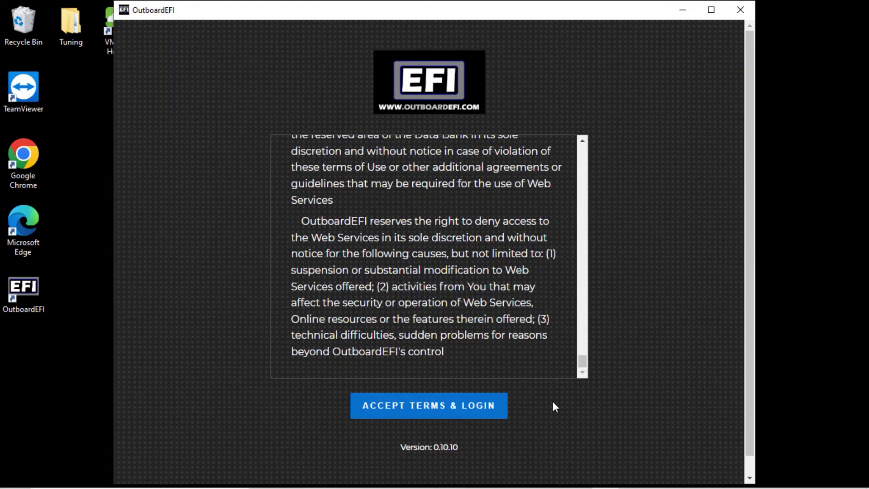
Step: Accept the terms and log in with the account e-mail and password
{"action": "left_click", "coordinate": [453, 400]}
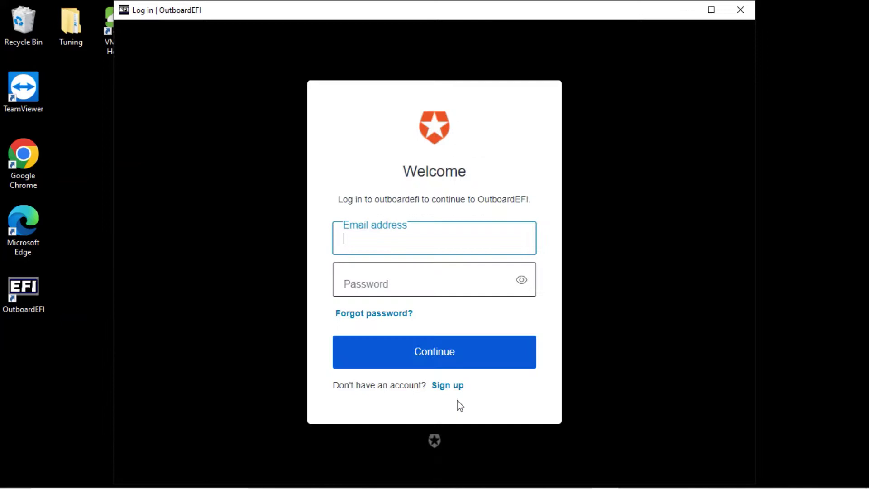
{"action": "left_click", "coordinate": [481, 240]}
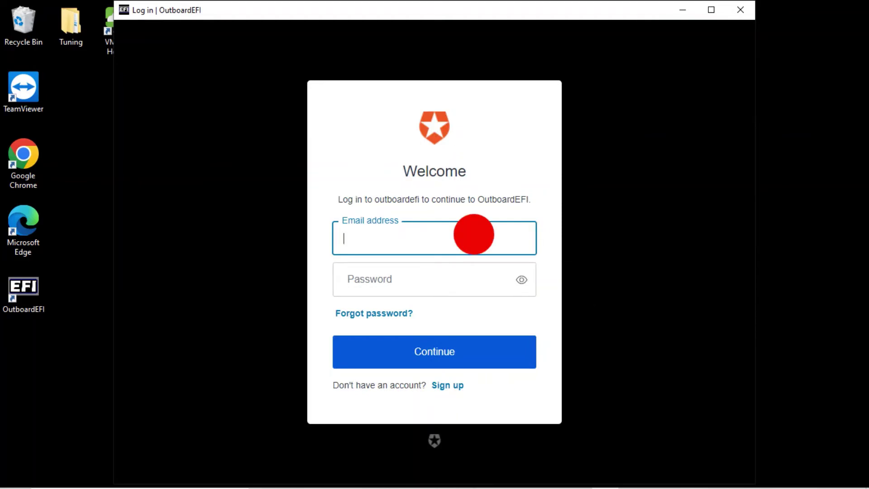
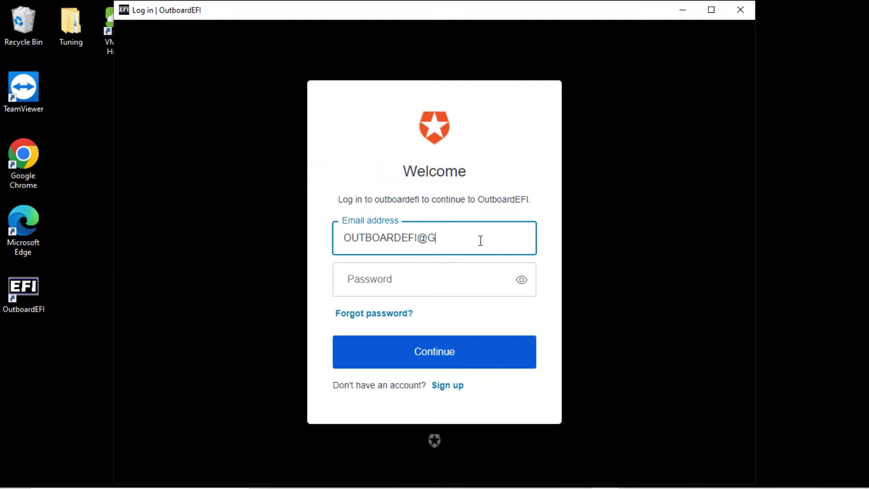
{"action": "left_click", "coordinate": [448, 275]}
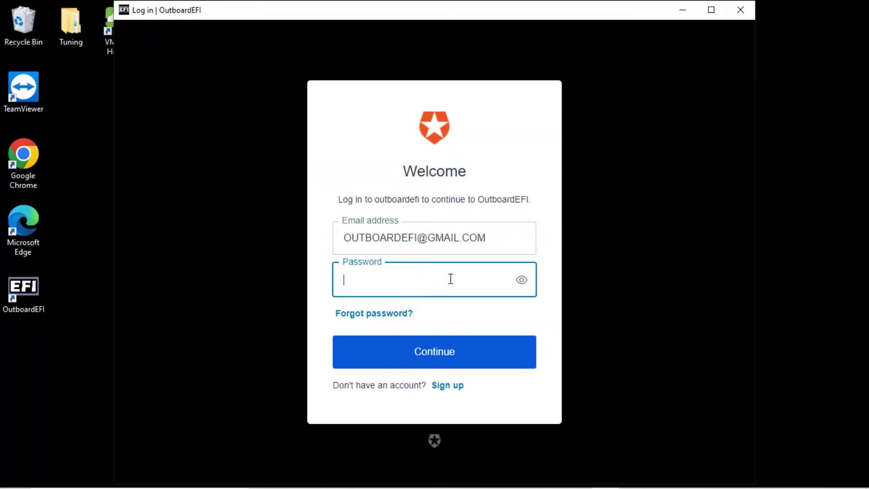
{"action": "type", "text": "******"}
{"action": "type", "text": "*"}
{"action": "key", "text": "Return"}
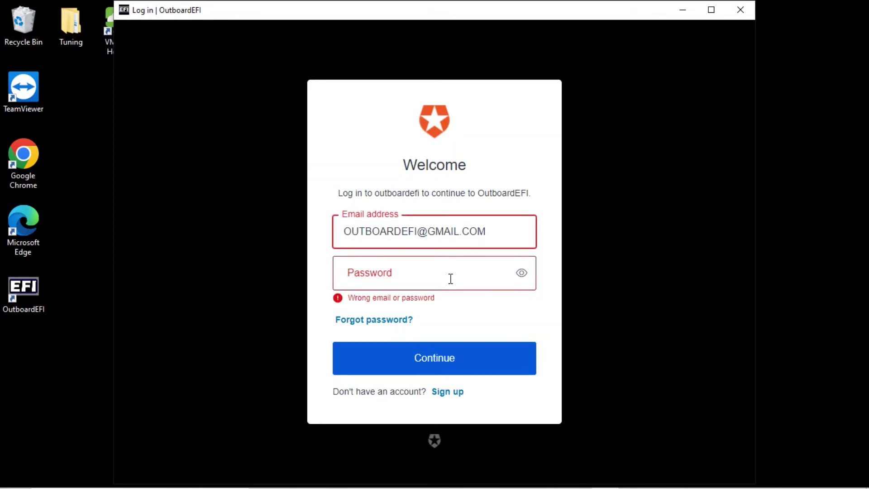
Step: Re-enter the password correctly after the failed login attempt
{"action": "left_click", "coordinate": [450, 279]}
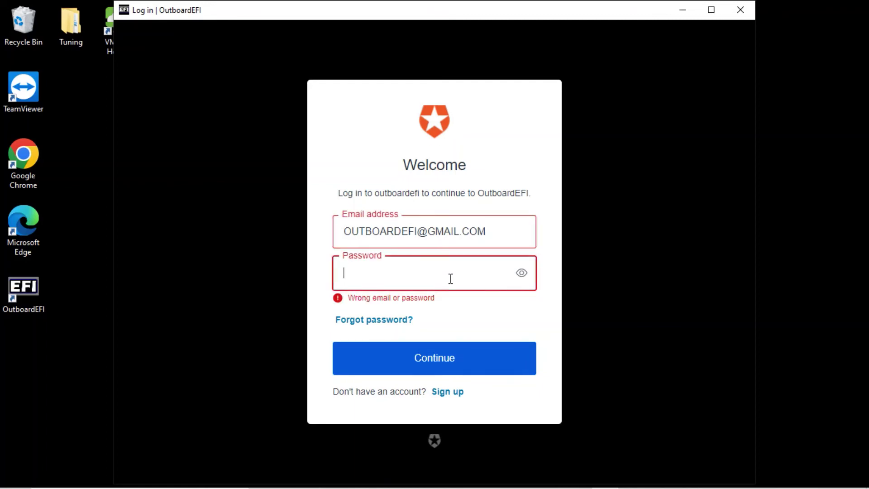
{"action": "type", "text": "***"}
{"action": "key", "text": "BackSpace"}
{"action": "key", "text": "BackSpace"}
{"action": "key", "text": "BackSpace"}
{"action": "type", "text": "******"}
{"action": "type", "text": "*"}
{"action": "key", "text": "Return"}
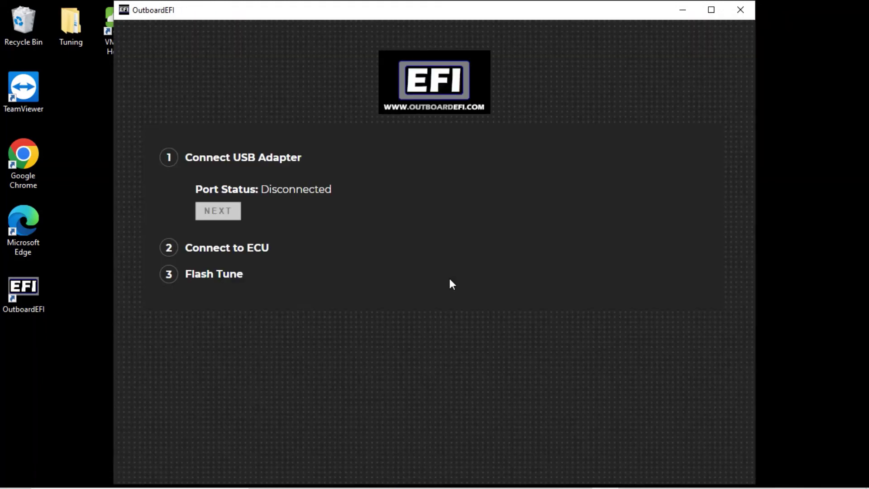